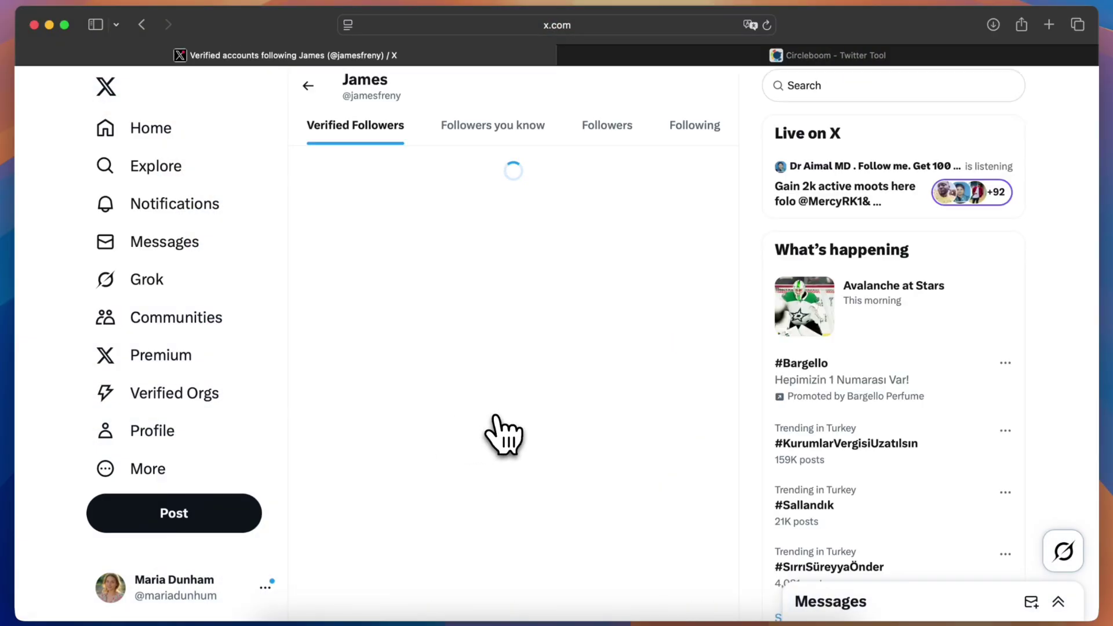
scroll(497, 435, down, 1)
scroll(496, 435, down, 1)
scroll(497, 435, down, 2)
scroll(497, 435, down, 2)
scroll(505, 432, down, 1)
scroll(504, 431, down, 1)
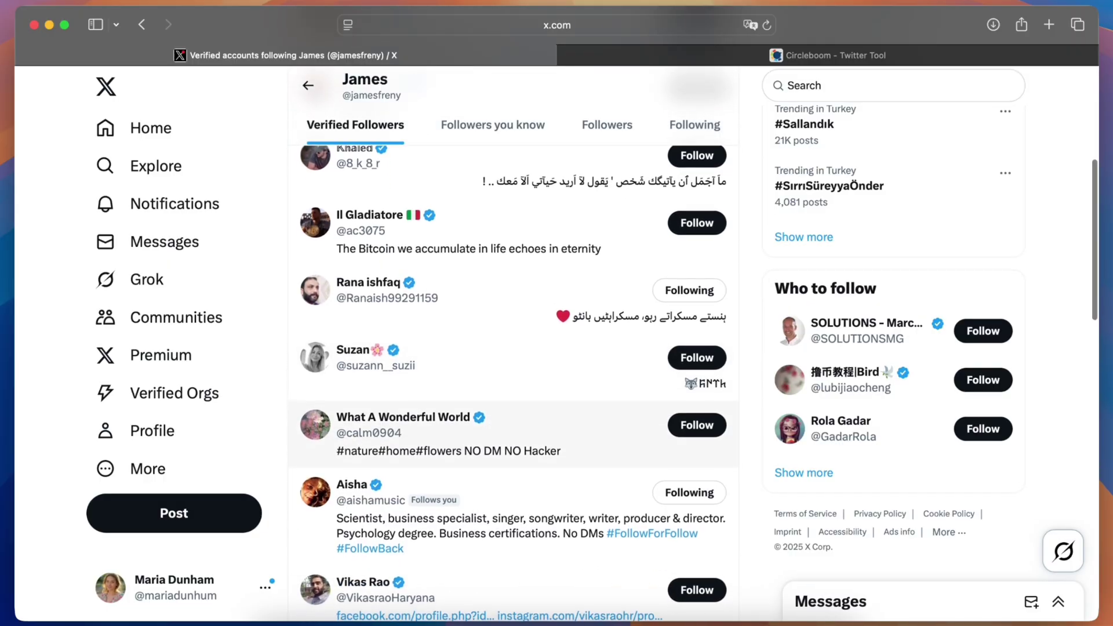
scroll(505, 432, down, 1)
scroll(504, 432, down, 1)
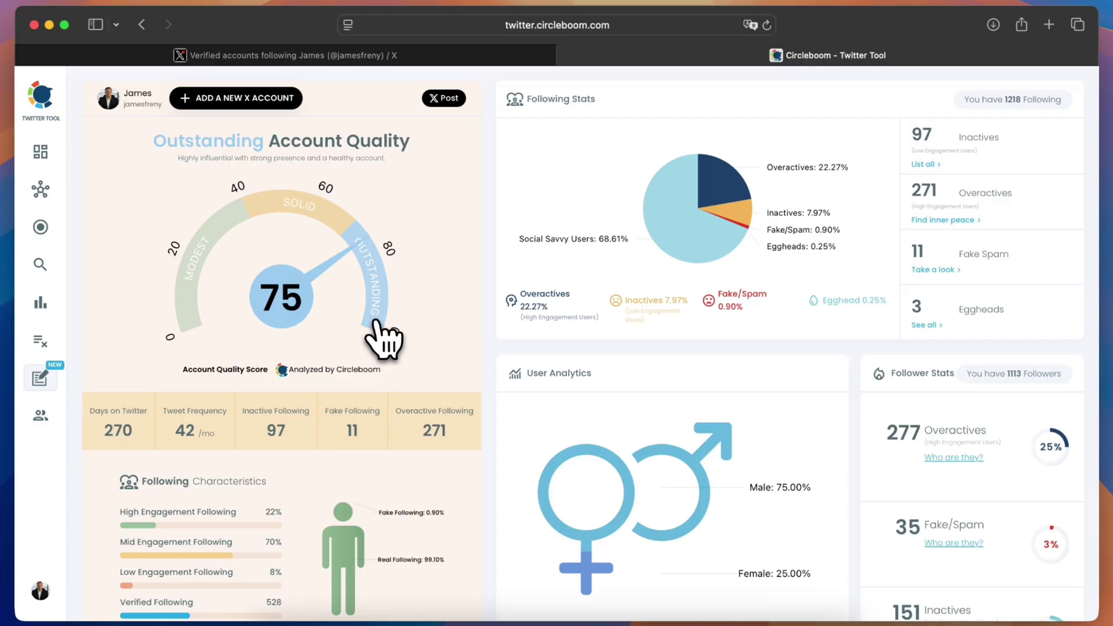
mouse_move(54, 314)
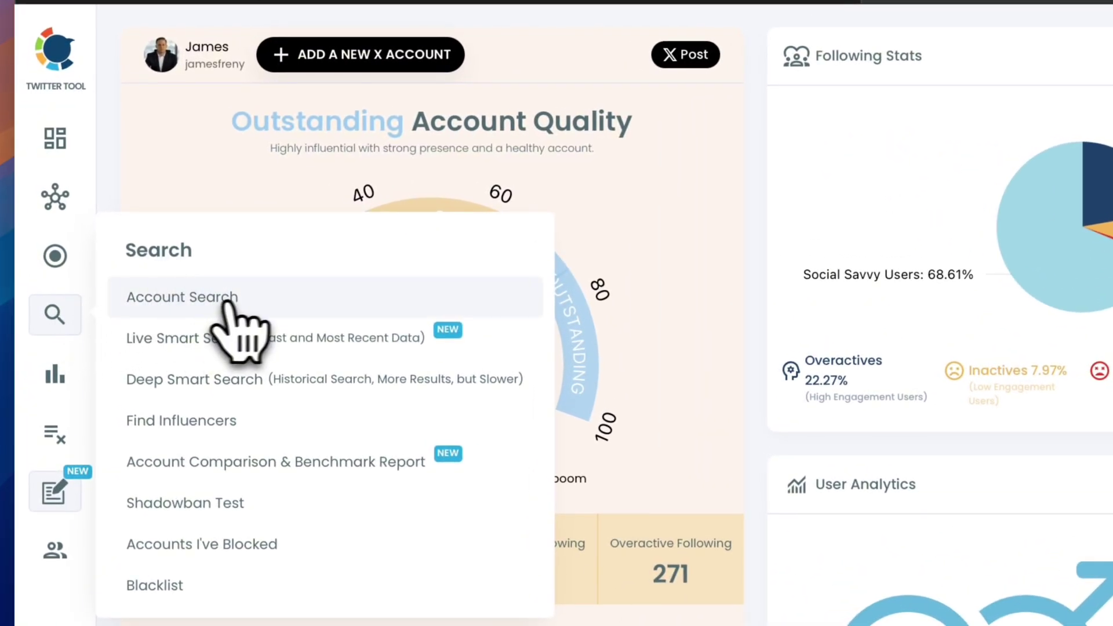
click(247, 298)
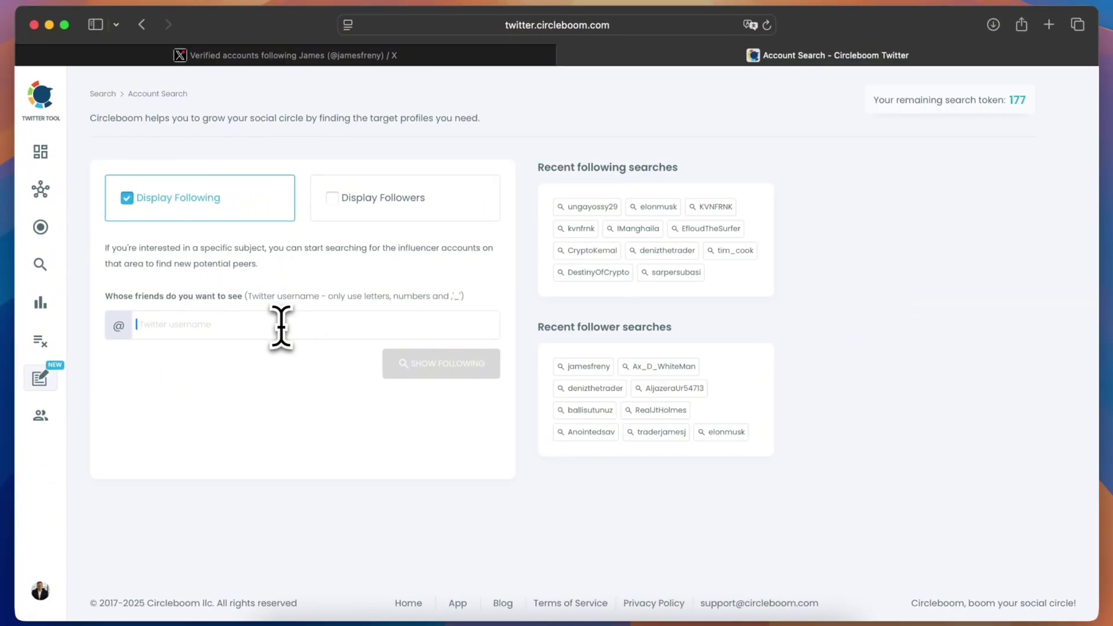
text(jam)
text(esfreny)
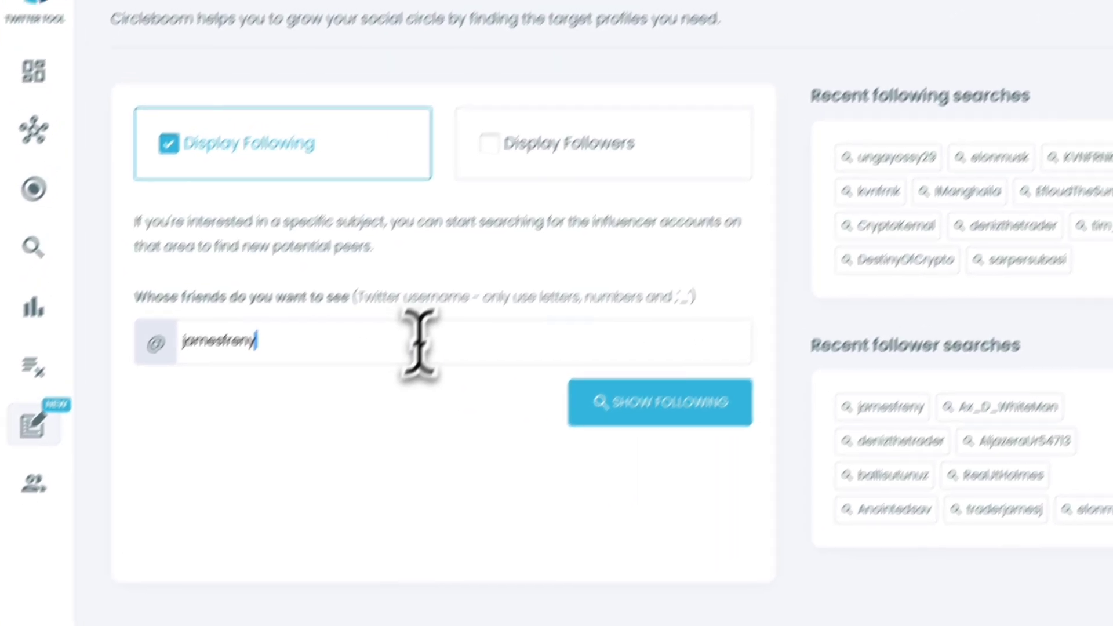
click(570, 199)
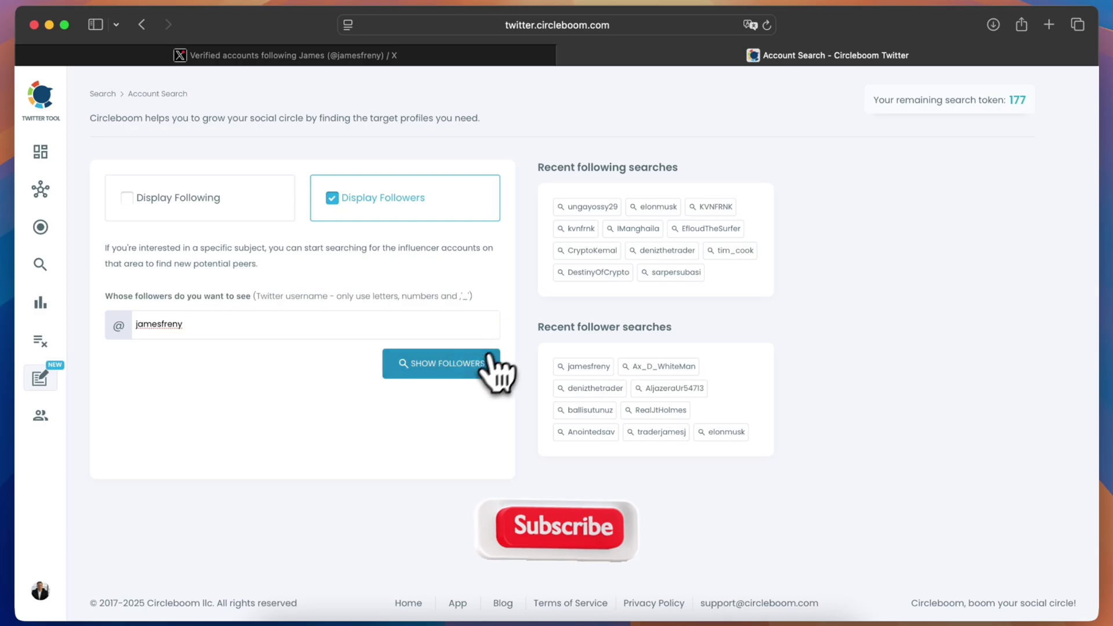
click(461, 365)
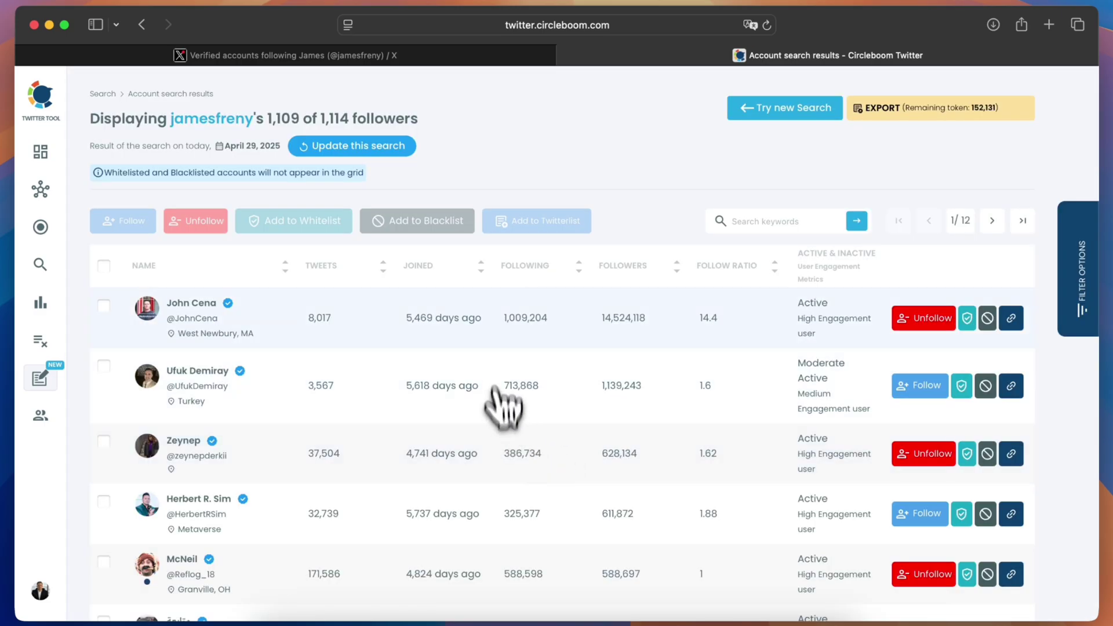
scroll(526, 379, down, 5)
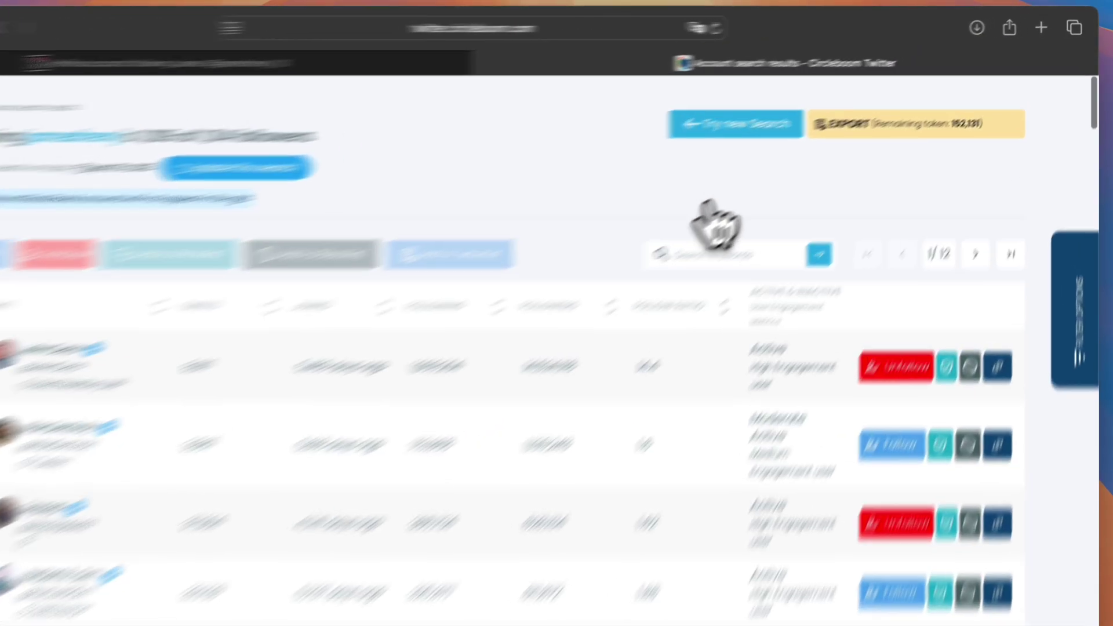
Step: Check the Export options, then open Filter Options with whitelisted and blacklisted accounts hidden
click(908, 118)
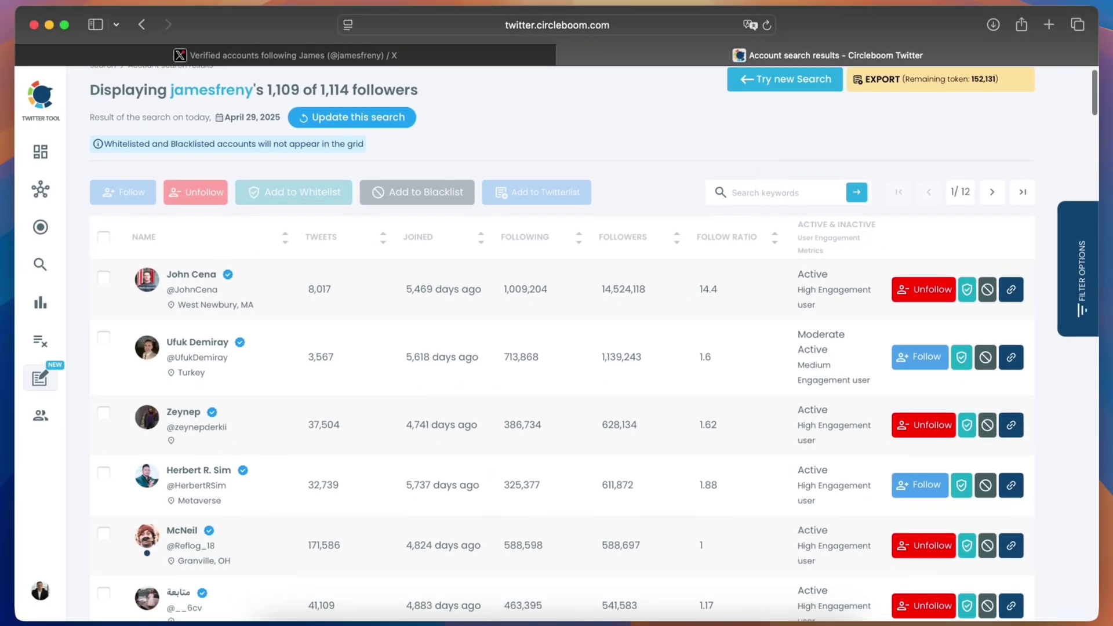
scroll(556, 348, down, 1)
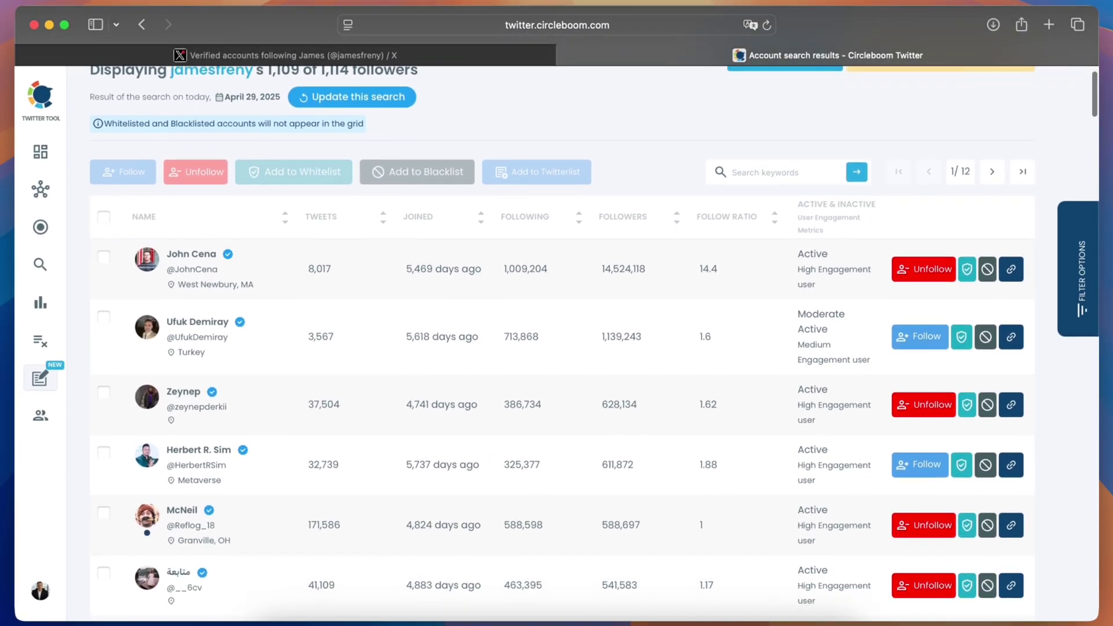
scroll(753, 186, up, 2)
scroll(765, 183, up, 1)
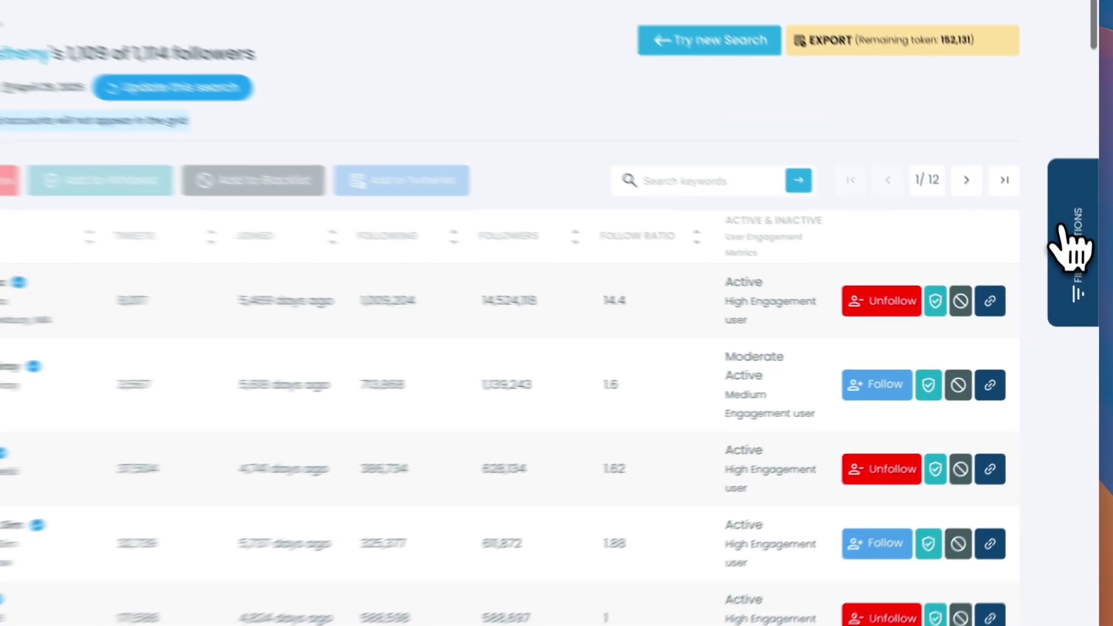
click(1074, 261)
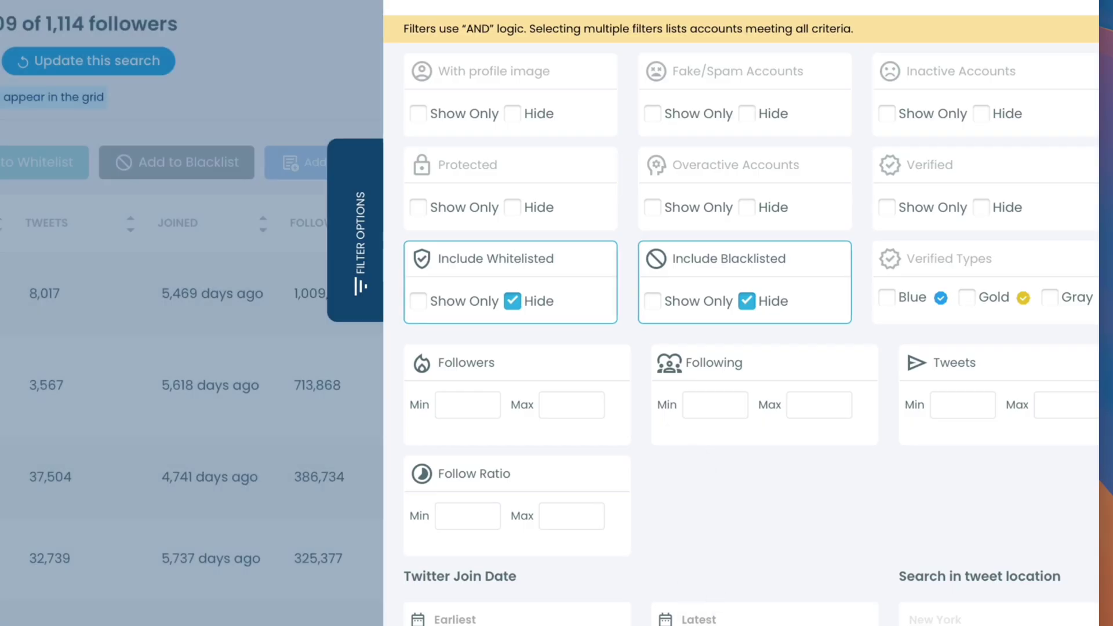
Step: Select all follower rows, then preview and cancel the Follow and Add to Twitterlist dialogs
click(534, 479)
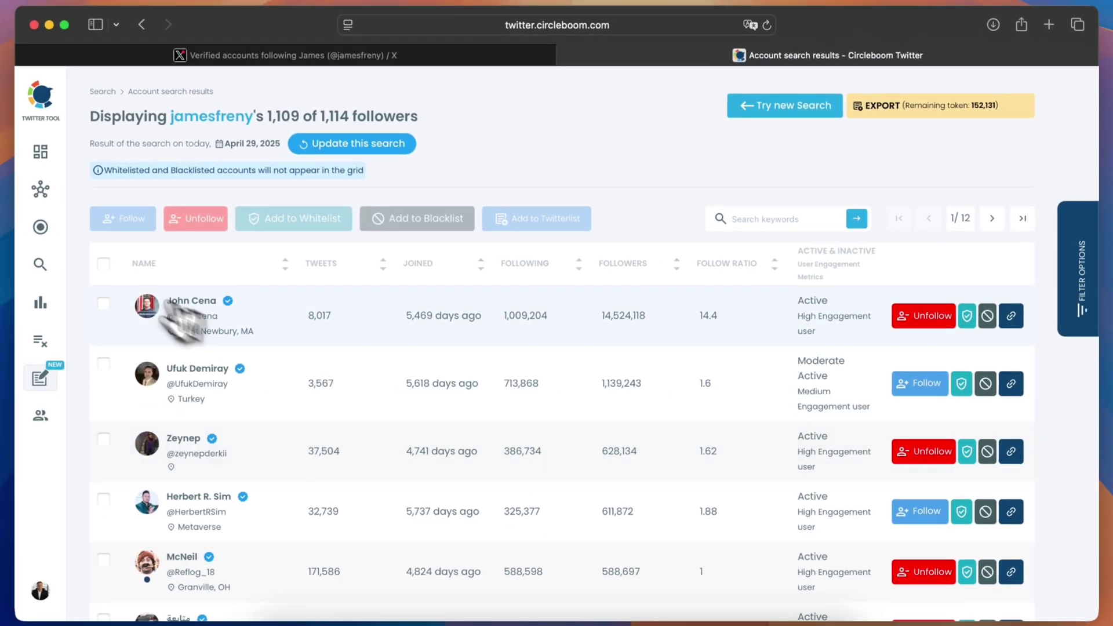
click(104, 263)
click(123, 218)
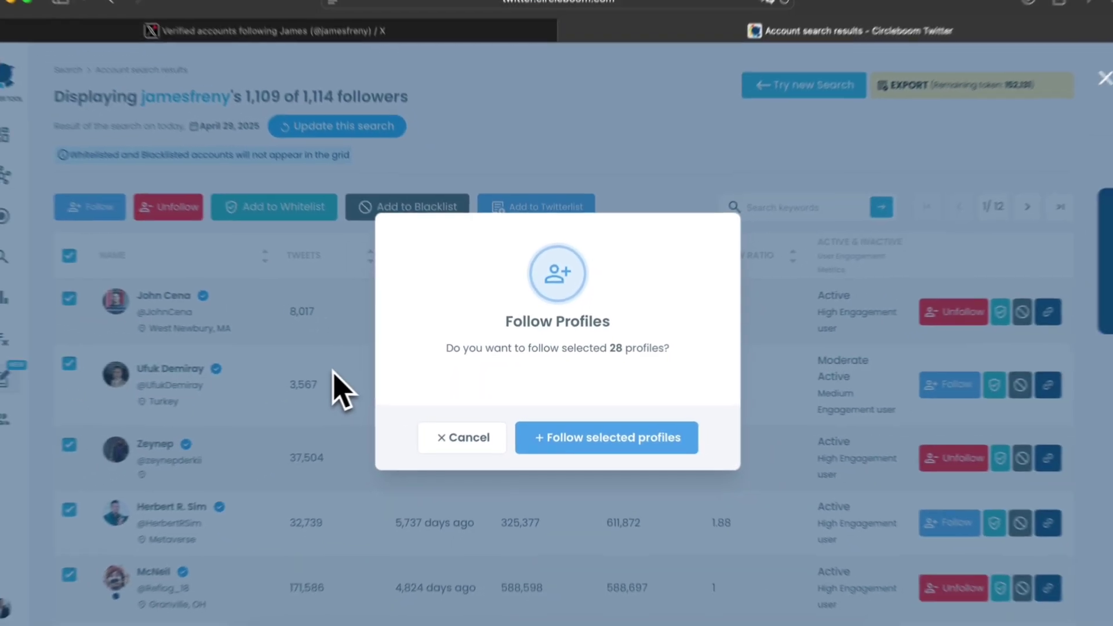
click(340, 387)
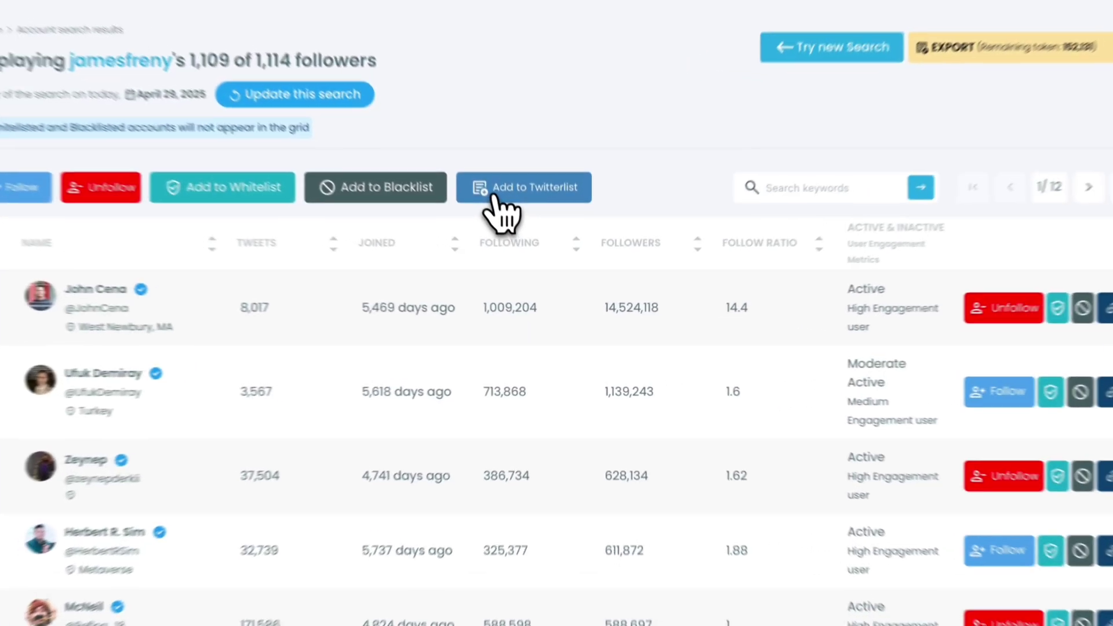
click(513, 222)
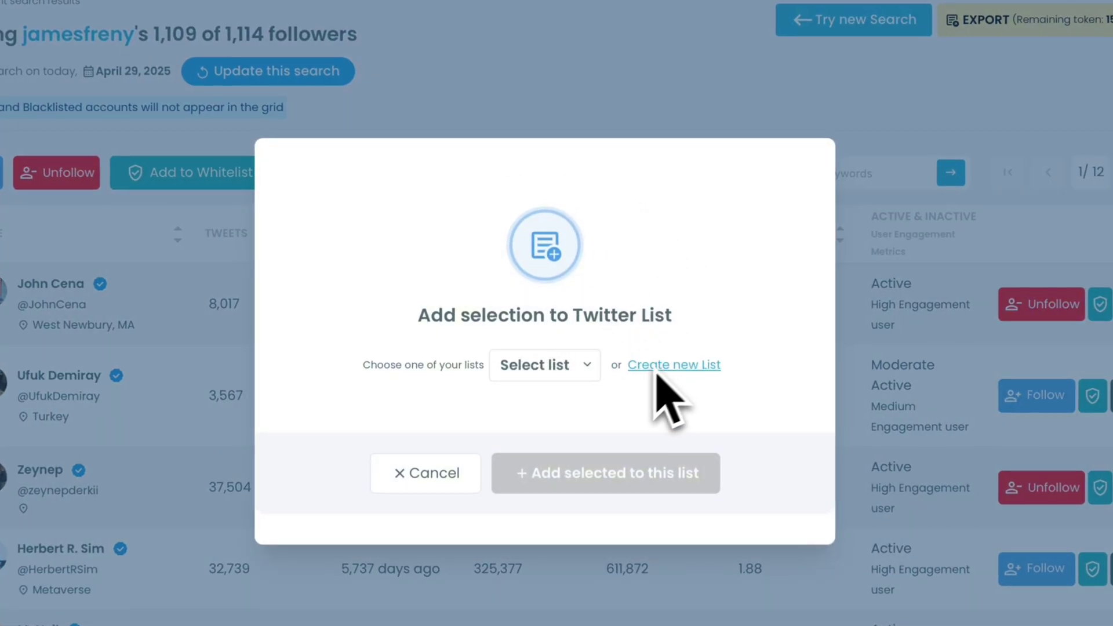
click(428, 477)
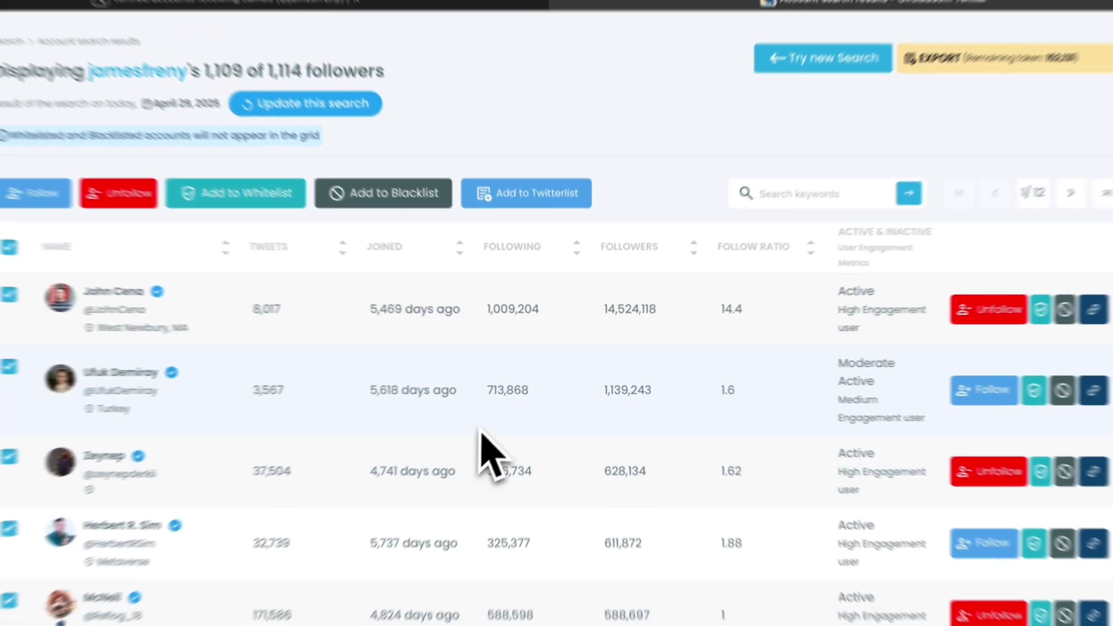
scroll(567, 380, down, 1)
scroll(570, 377, down, 3)
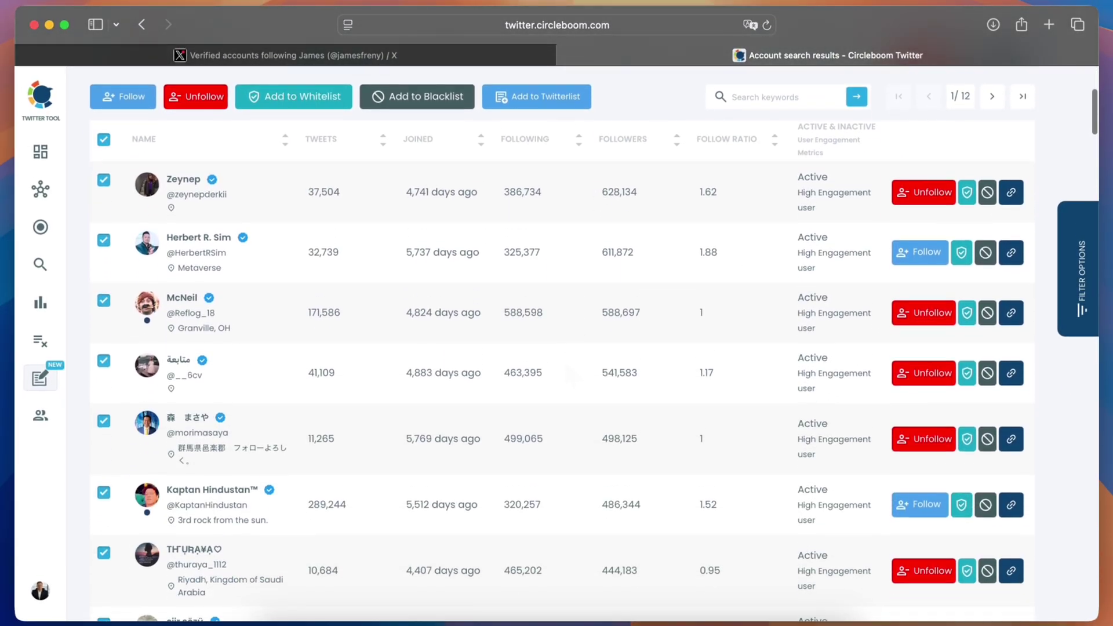
scroll(570, 376, down, 3)
scroll(570, 376, down, 2)
scroll(571, 377, down, 2)
scroll(570, 377, down, 3)
scroll(559, 392, down, 2)
scroll(560, 392, down, 2)
scroll(560, 391, down, 2)
scroll(560, 391, down, 3)
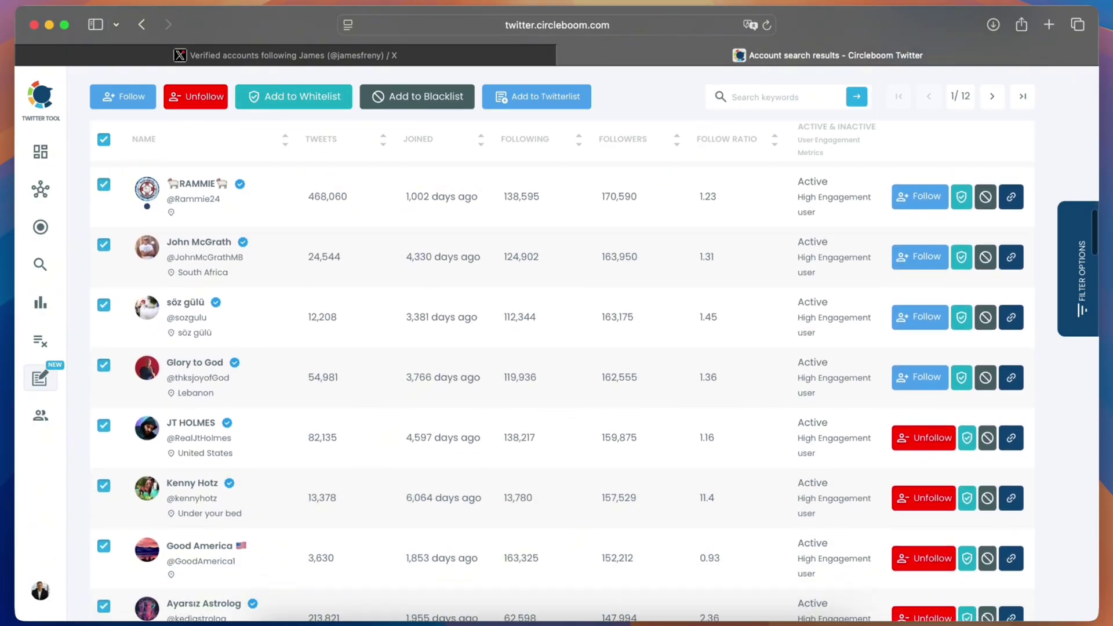